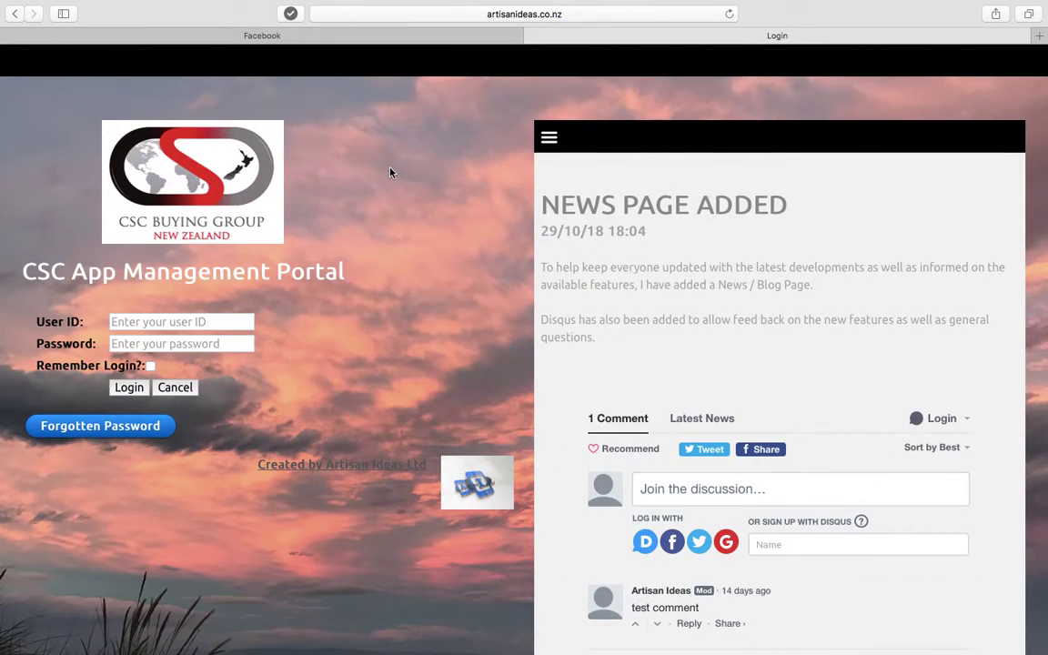
# Step: Log in with the portal user ID and password to reach the AWCI dashboard
pyautogui.click(229, 323)
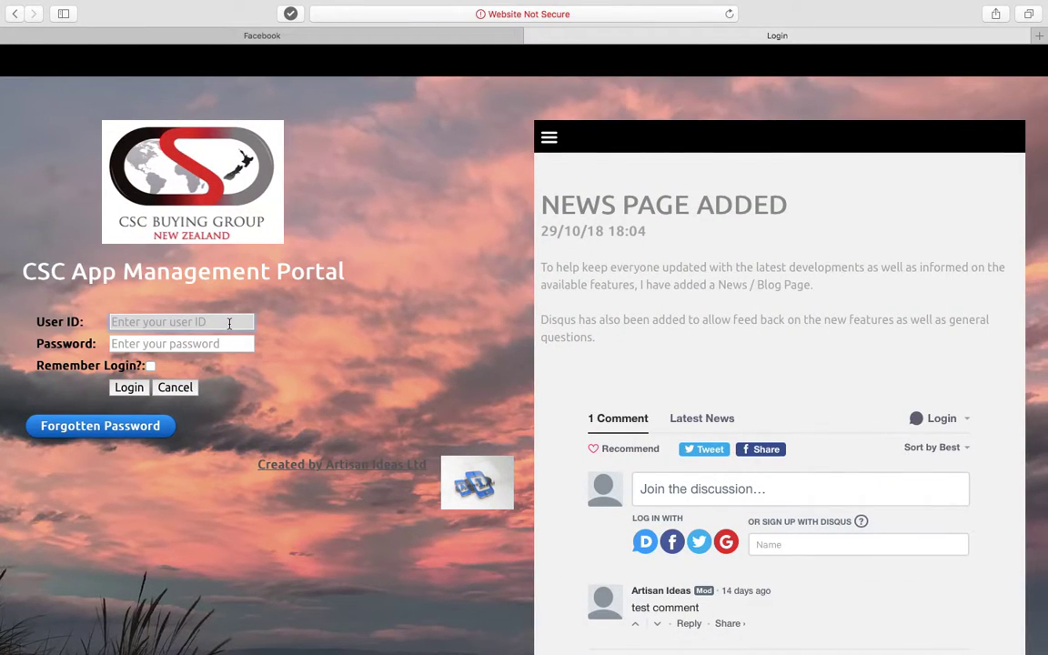
pyautogui.write('awci')
pyautogui.click(193, 343)
pyautogui.write('*****')
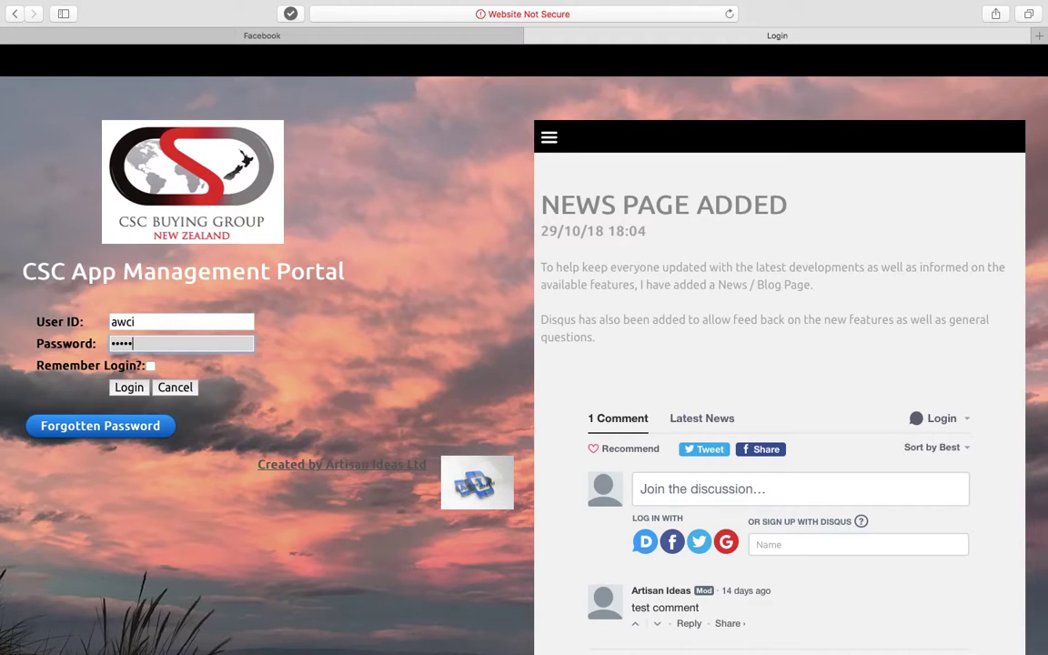
pyautogui.click(130, 389)
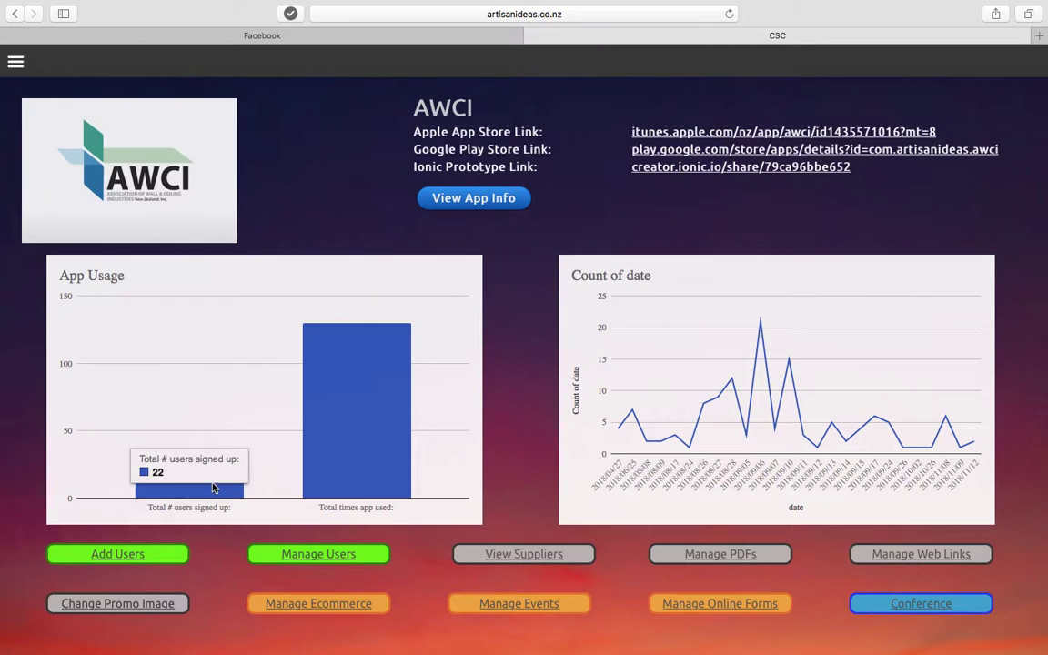
# Step: Read the App Usage bar values, then open View App Info for AWCI
pyautogui.moveTo(360, 386)
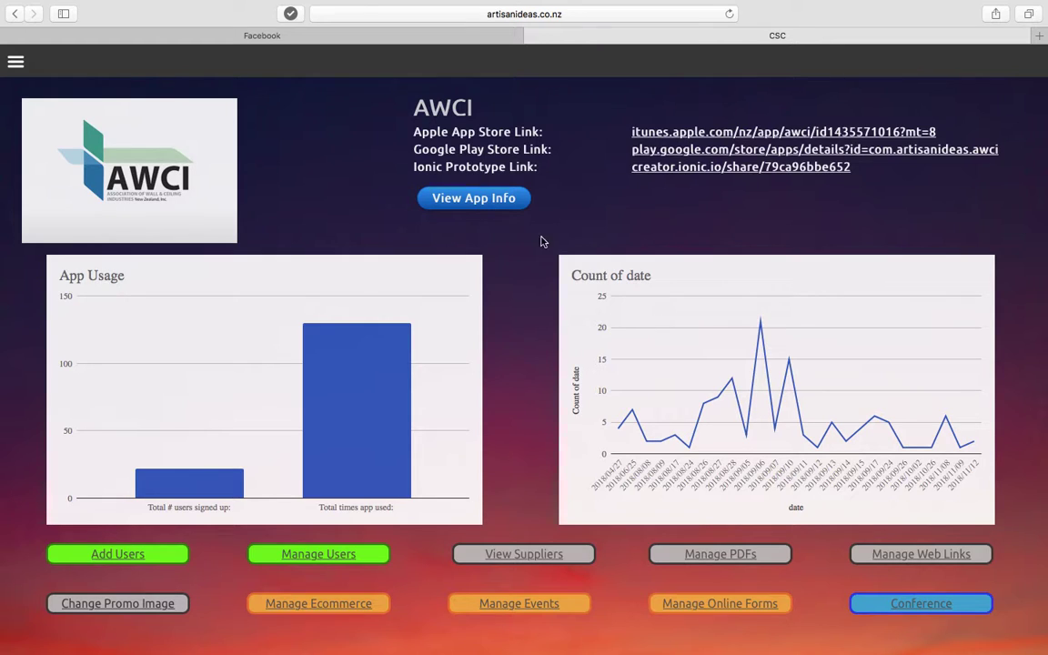
pyautogui.click(491, 209)
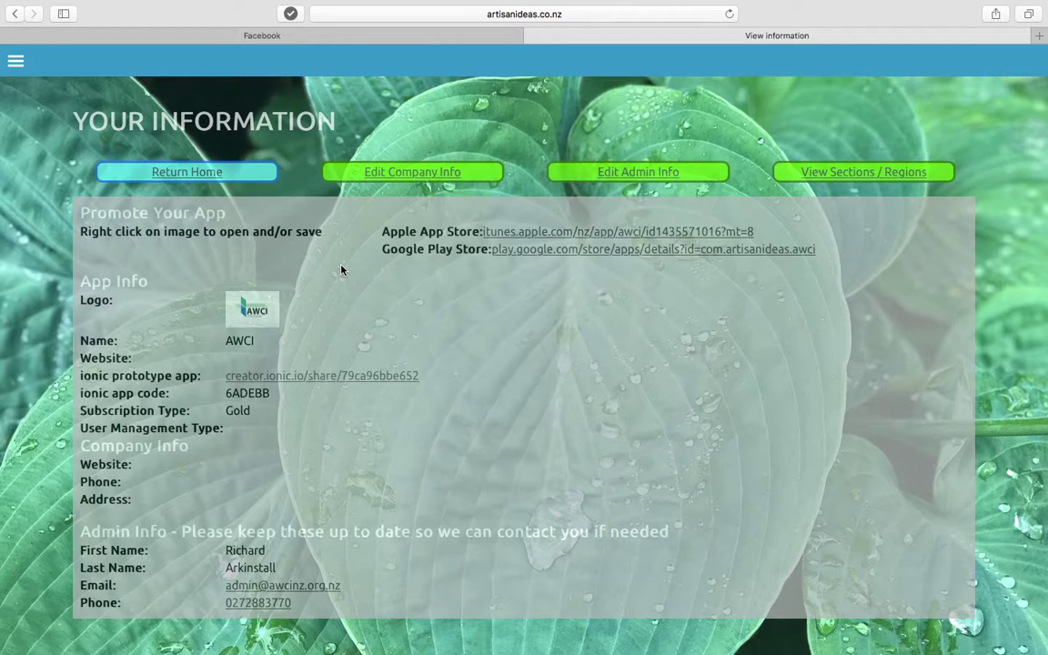
pyautogui.click(201, 178)
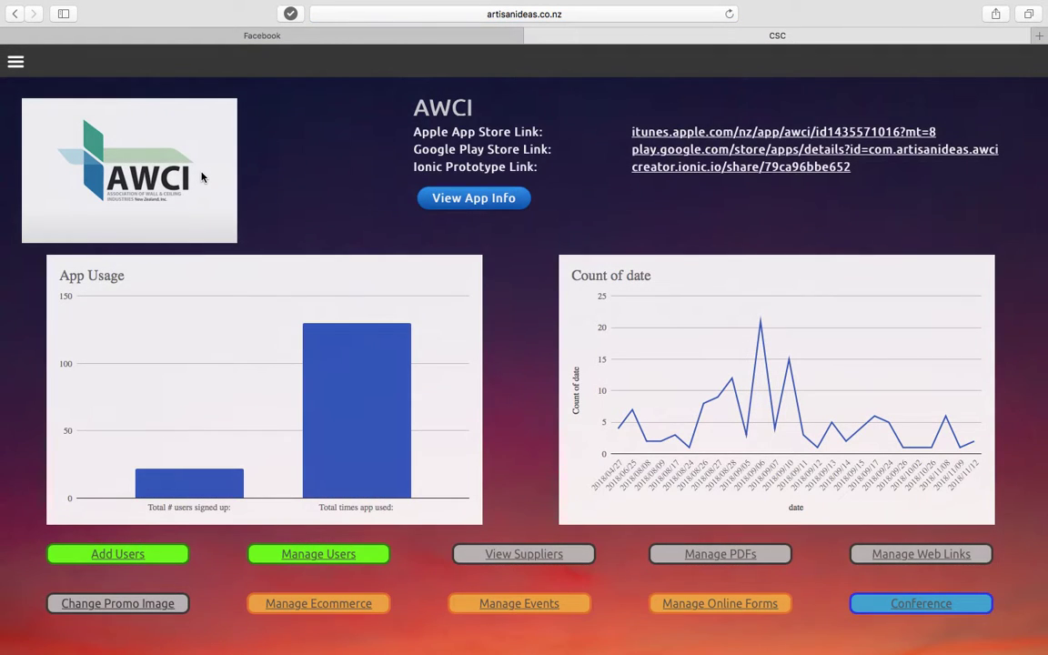
pyautogui.click(109, 554)
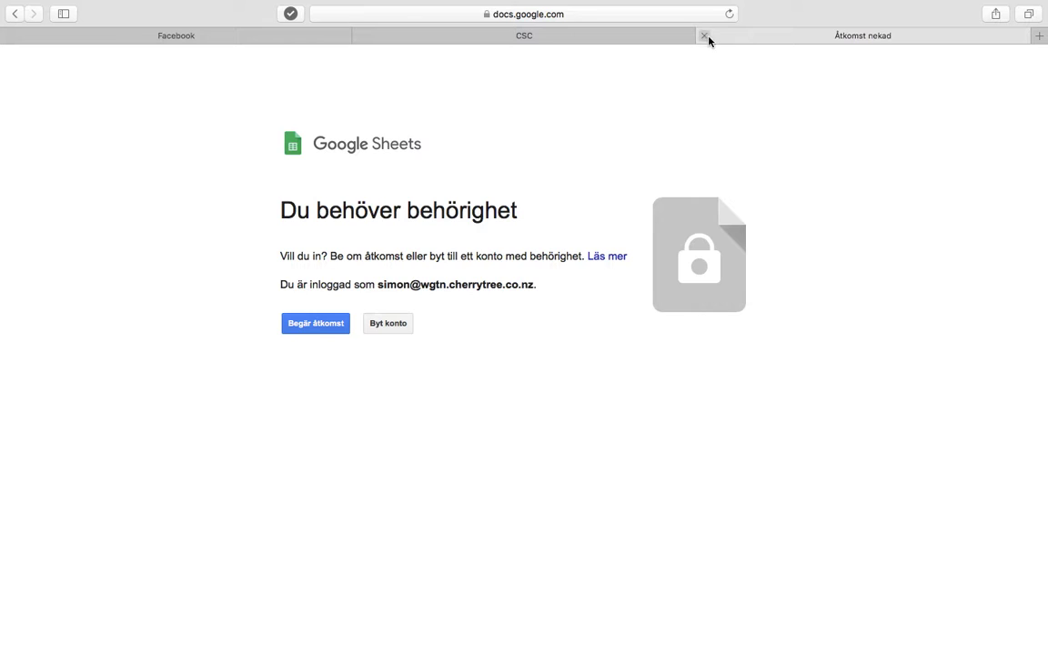
pyautogui.click(706, 36)
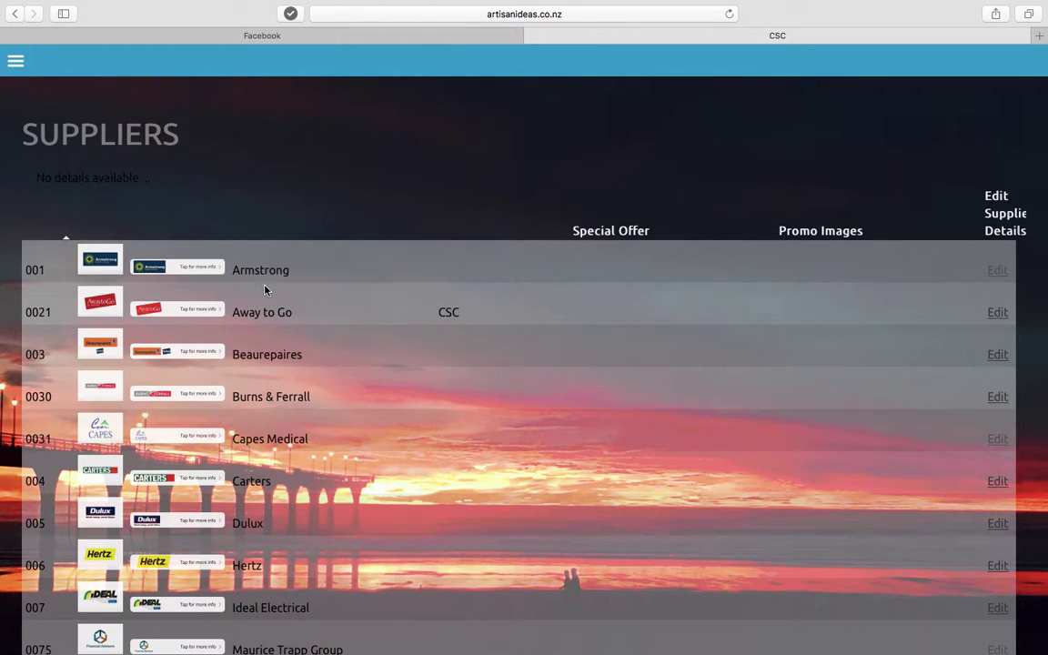
pyautogui.scroll(-4, 262, 329)
pyautogui.scroll(3, 528, 327)
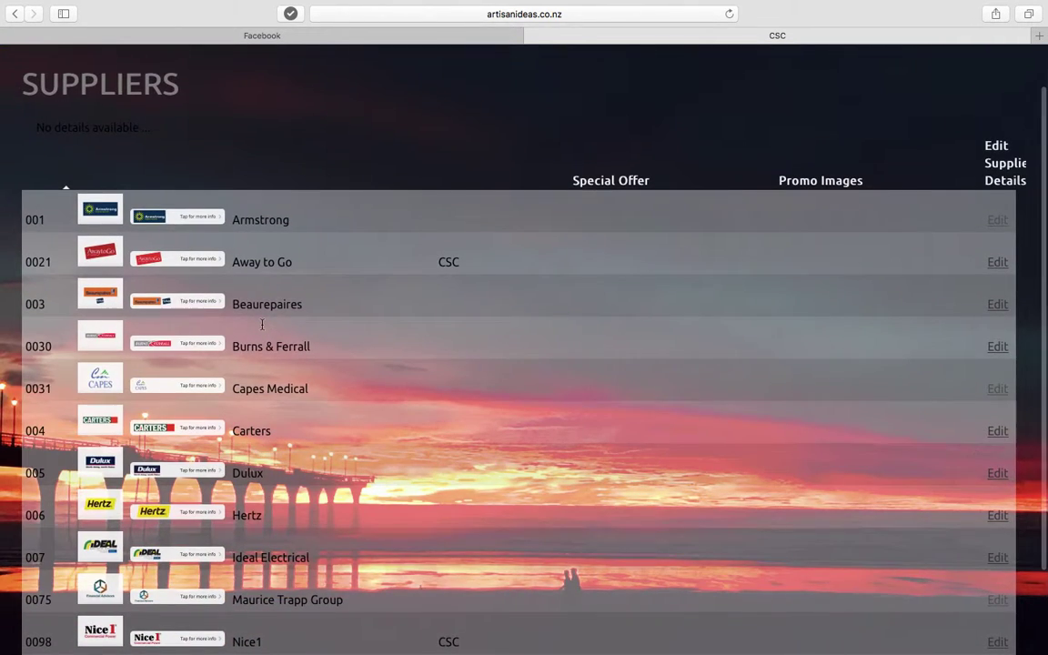
pyautogui.scroll(-2, 982, 274)
pyautogui.scroll(-1, 980, 273)
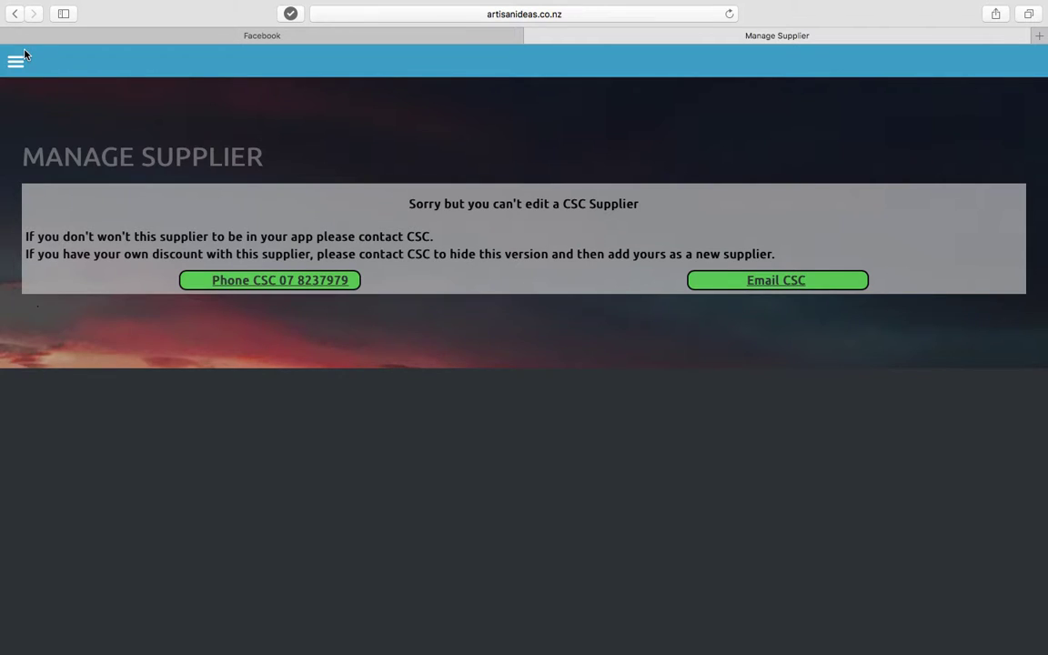
pyautogui.click(14, 16)
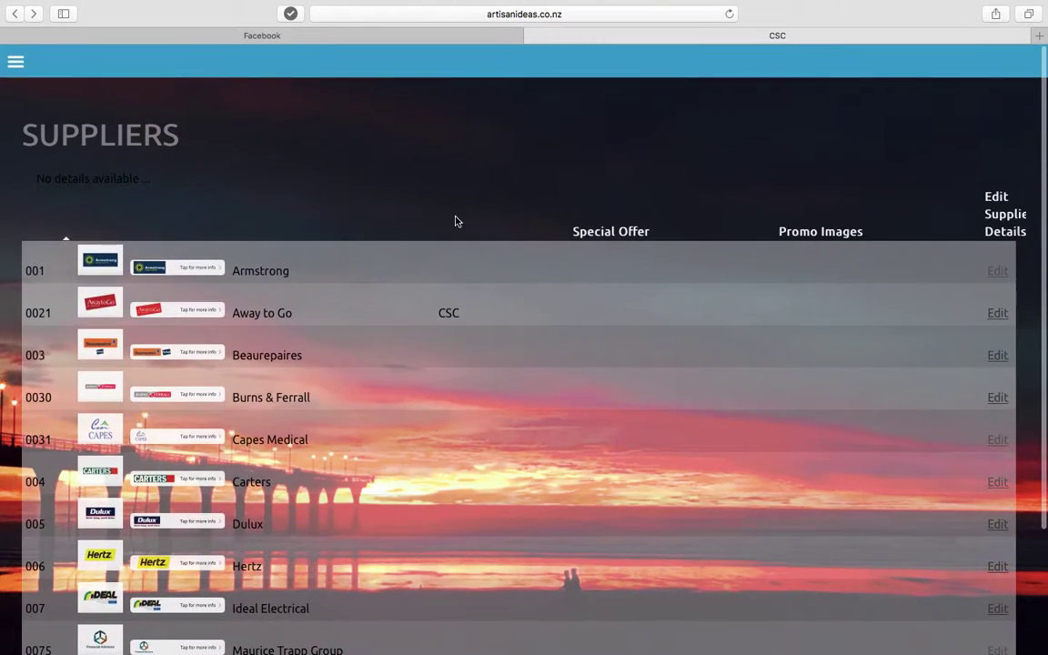
pyautogui.click(12, 16)
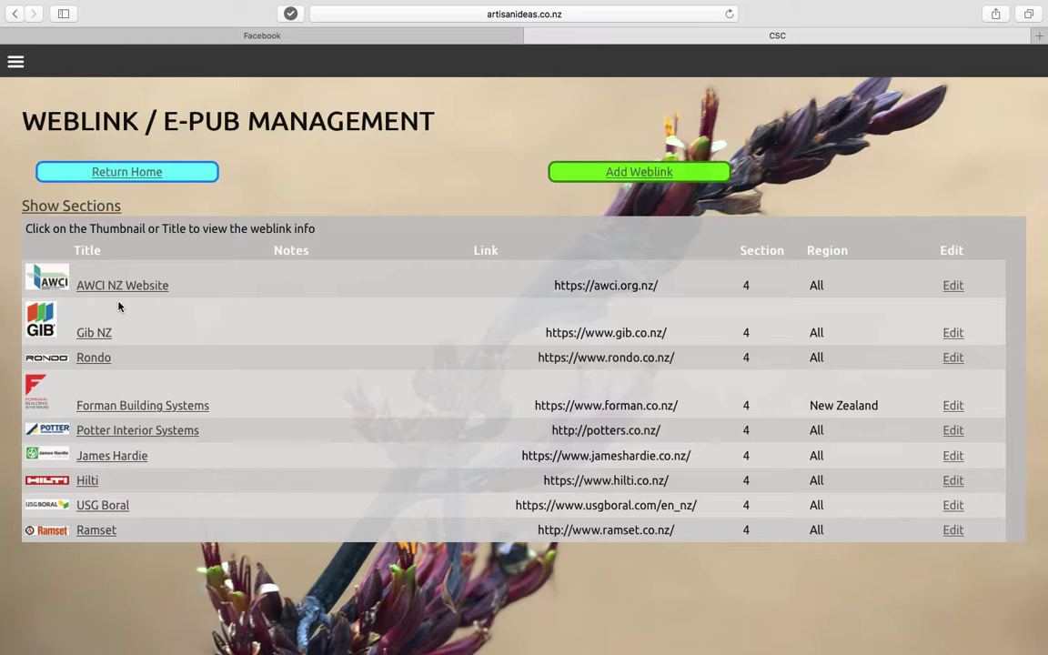
# Step: Toggle the Show Sections filter on the web links list and cancel editing the AWCI NZ Website link
pyautogui.click(69, 208)
pyautogui.click(56, 206)
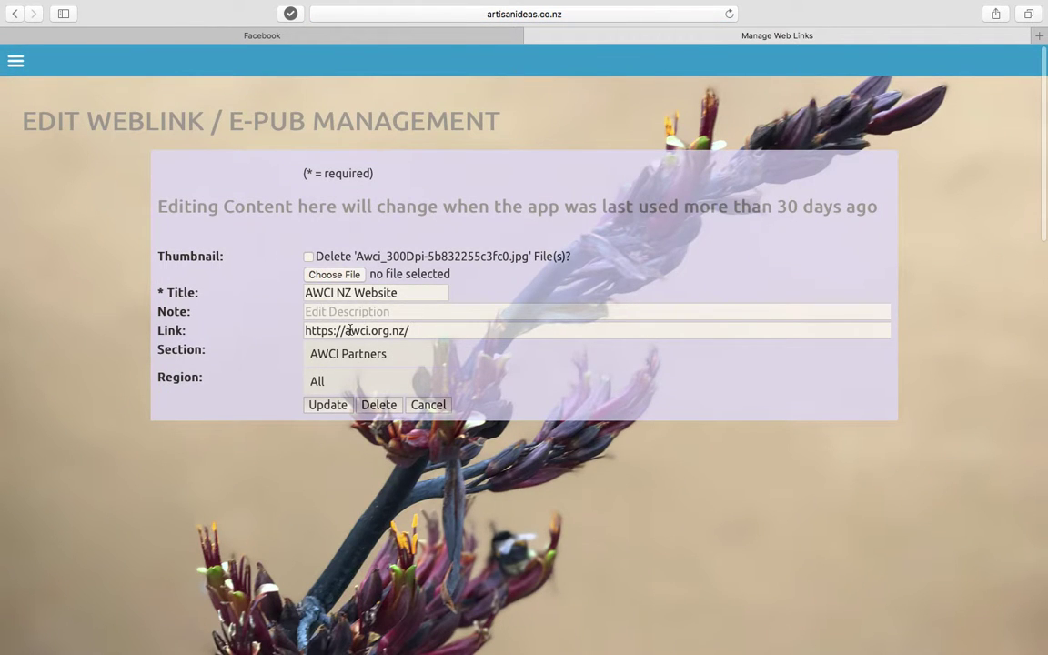
pyautogui.click(436, 409)
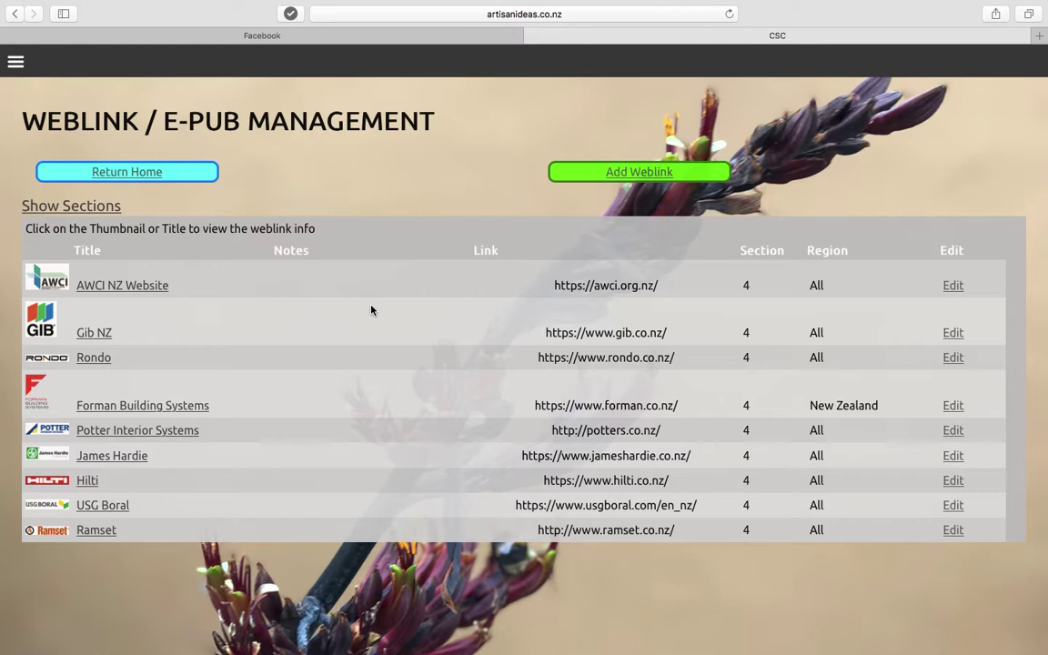
# Step: Browse the PDF Management table of Insight magazines and manuals, then return to the dashboard
pyautogui.click(134, 173)
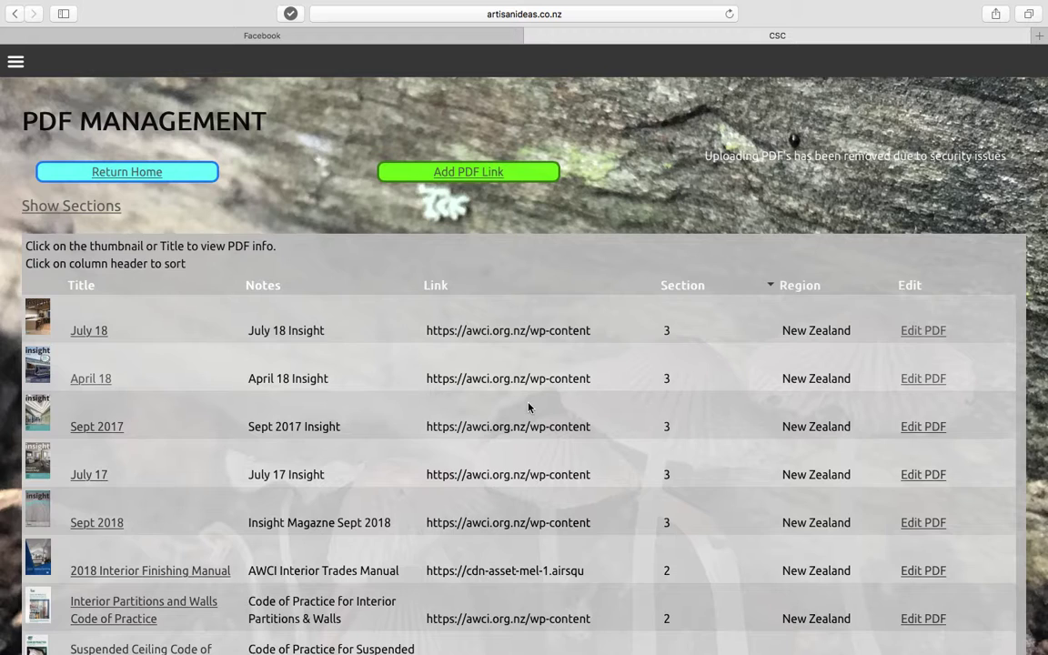
pyautogui.scroll(-3, 528, 407)
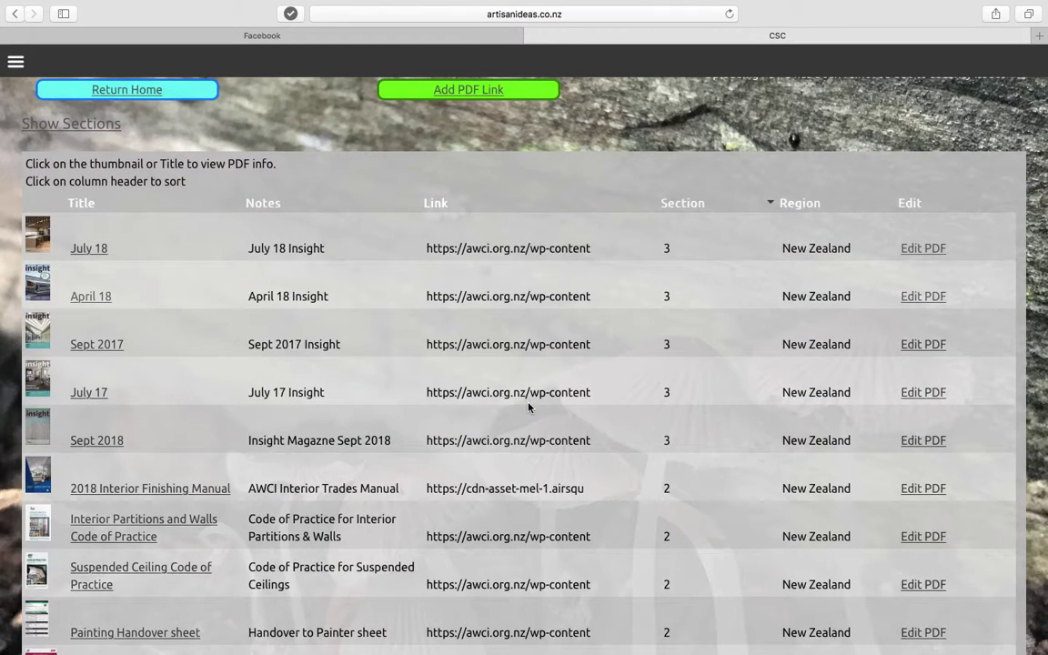
pyautogui.hscroll(-3, 425, 279)
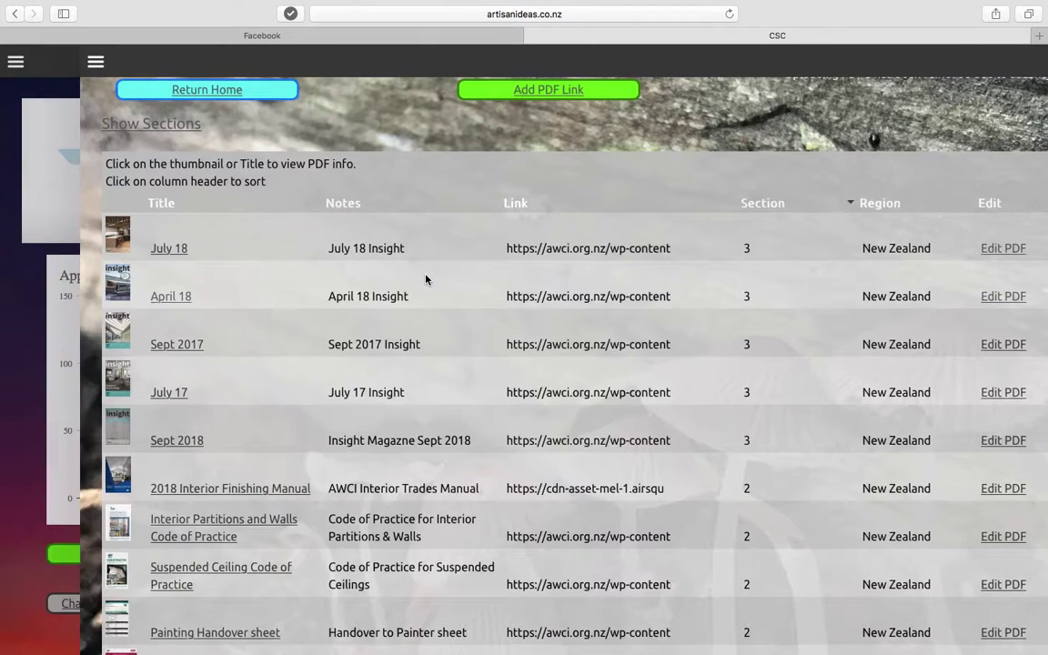
pyautogui.hscroll(3, 425, 279)
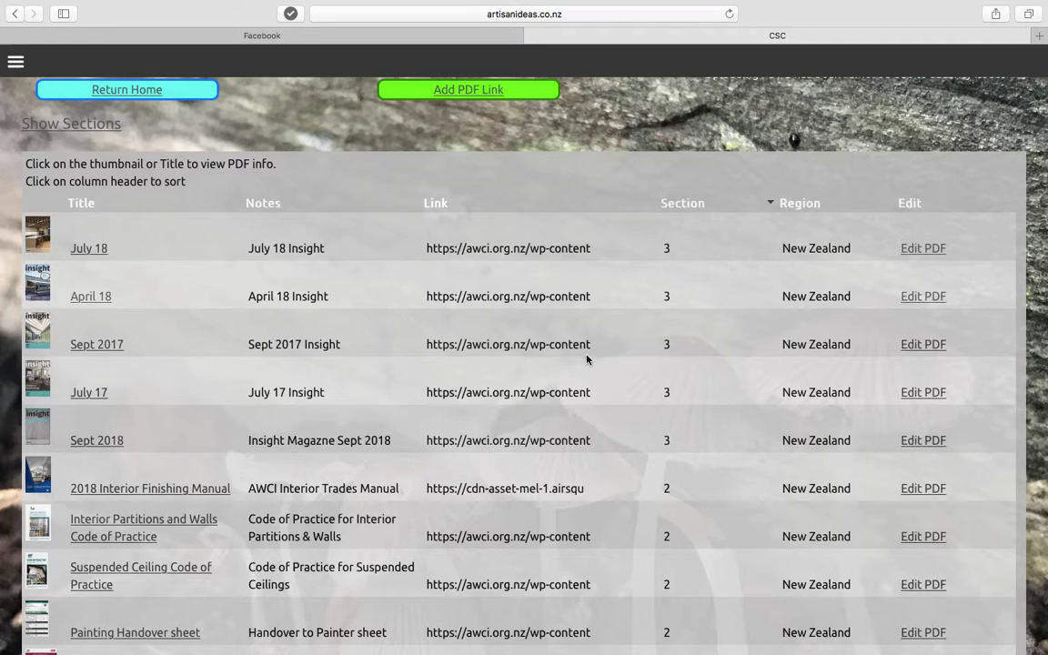
pyautogui.scroll(2, 322, 182)
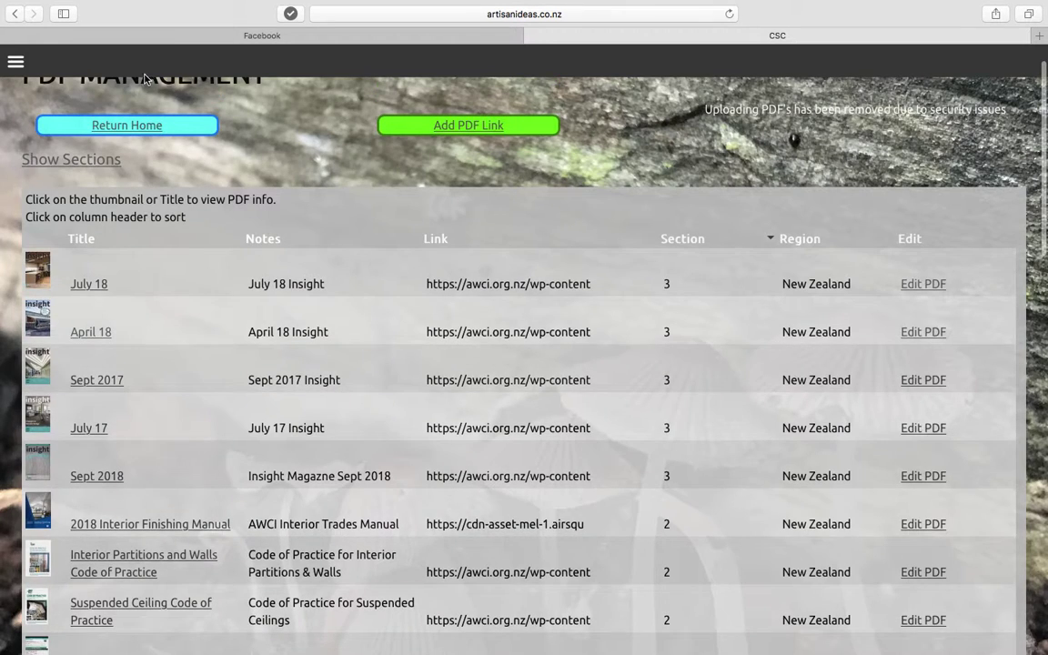
pyautogui.click(113, 121)
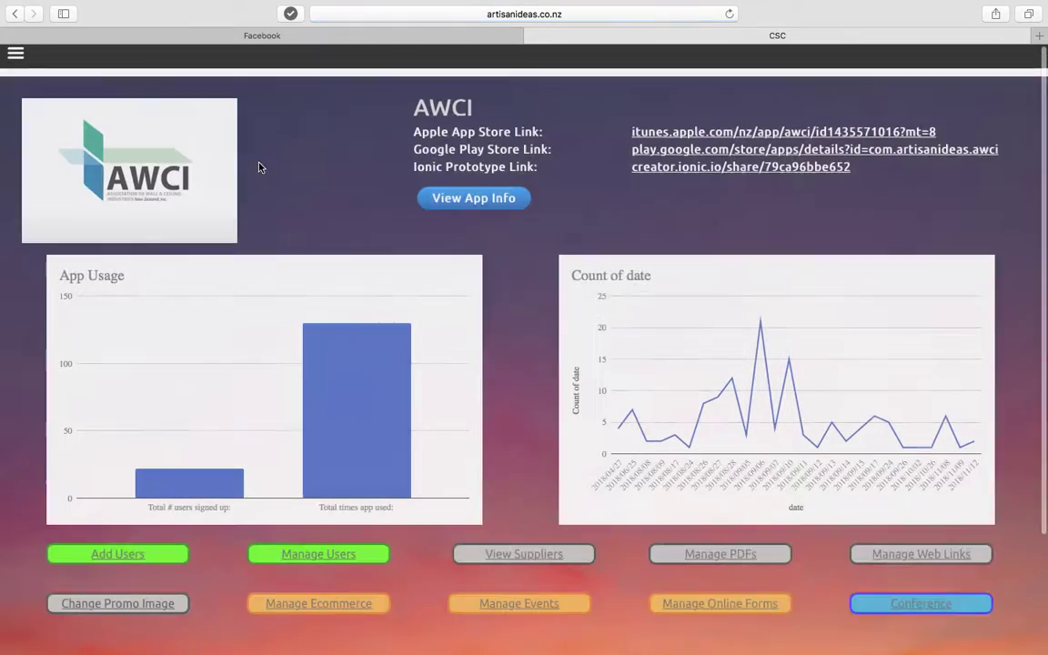
# Step: Scroll the AWCI dashboard down and back up to locate Manage Events
pyautogui.scroll(-2, 259, 167)
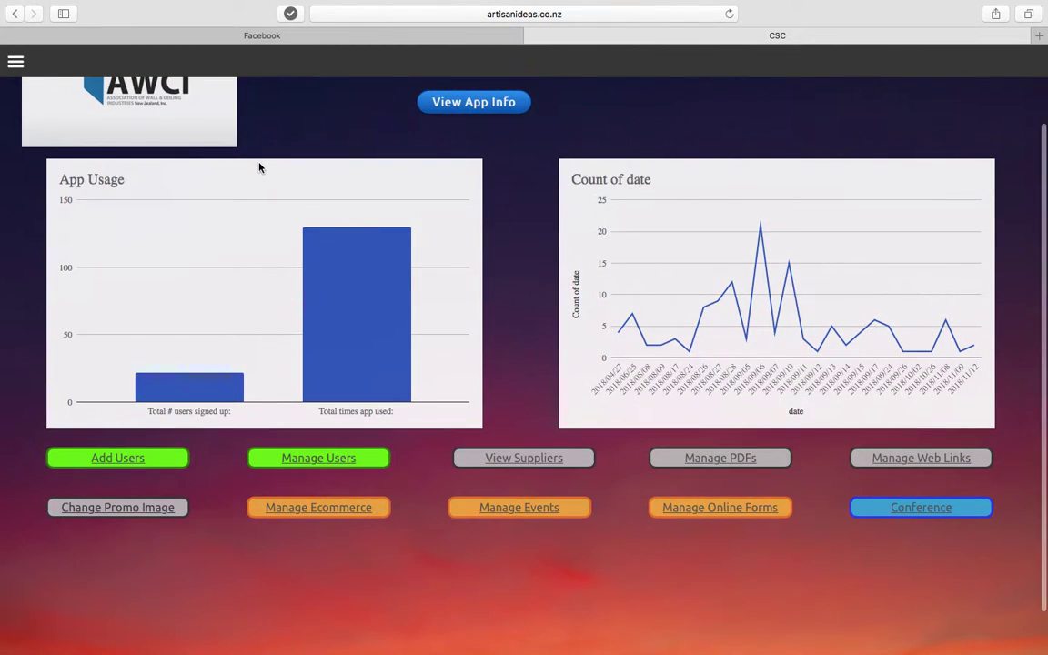
pyautogui.scroll(2, 259, 167)
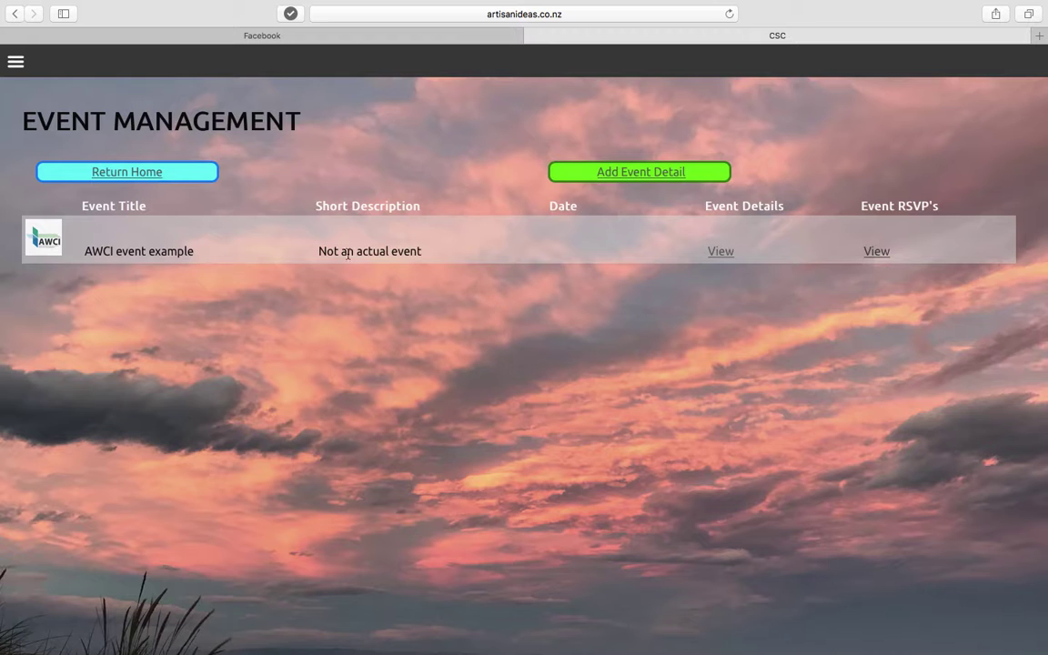
pyautogui.click(721, 252)
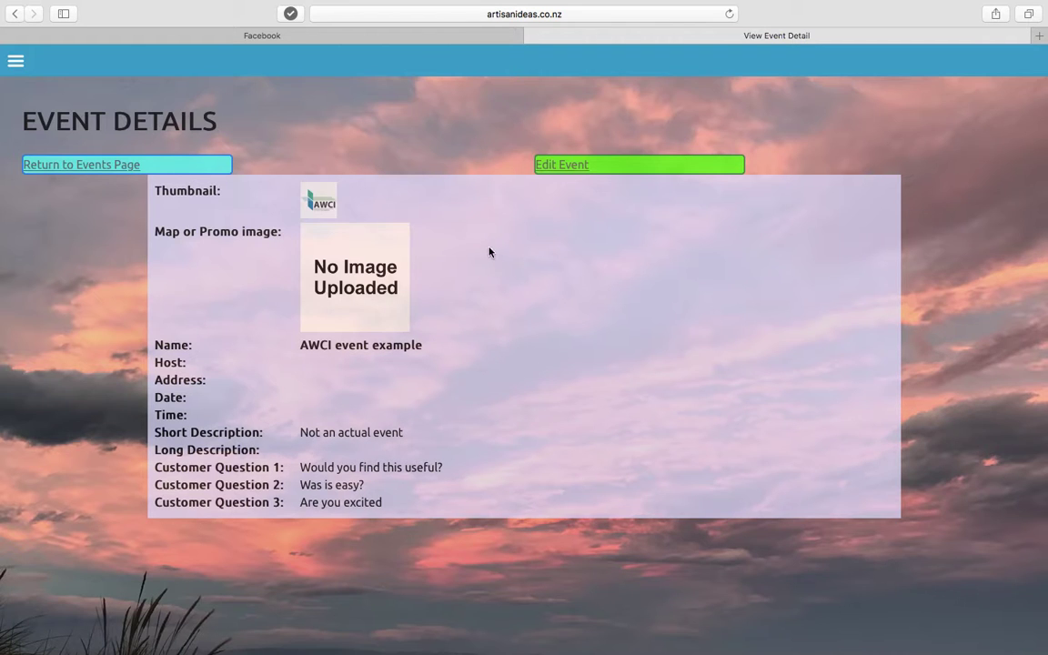
pyautogui.click(98, 166)
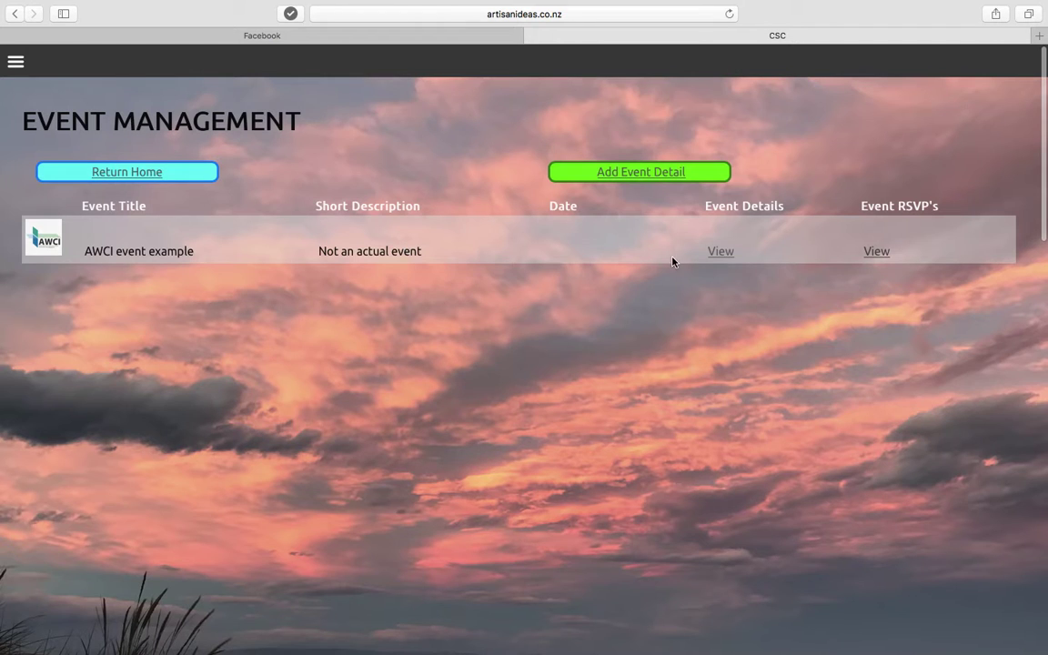
pyautogui.click(872, 255)
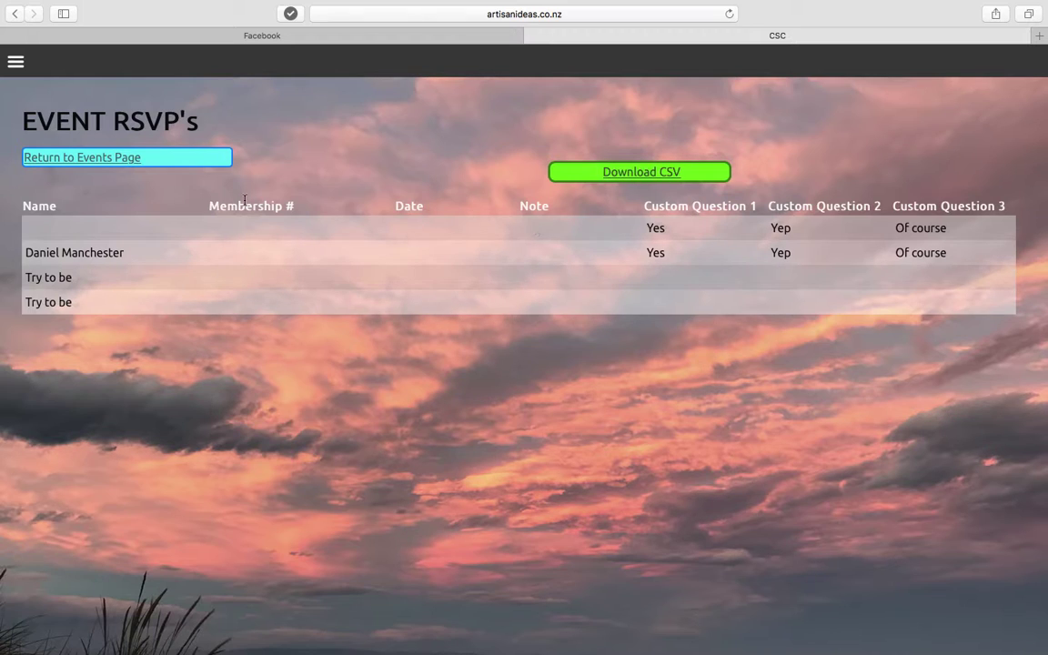
pyautogui.click(116, 159)
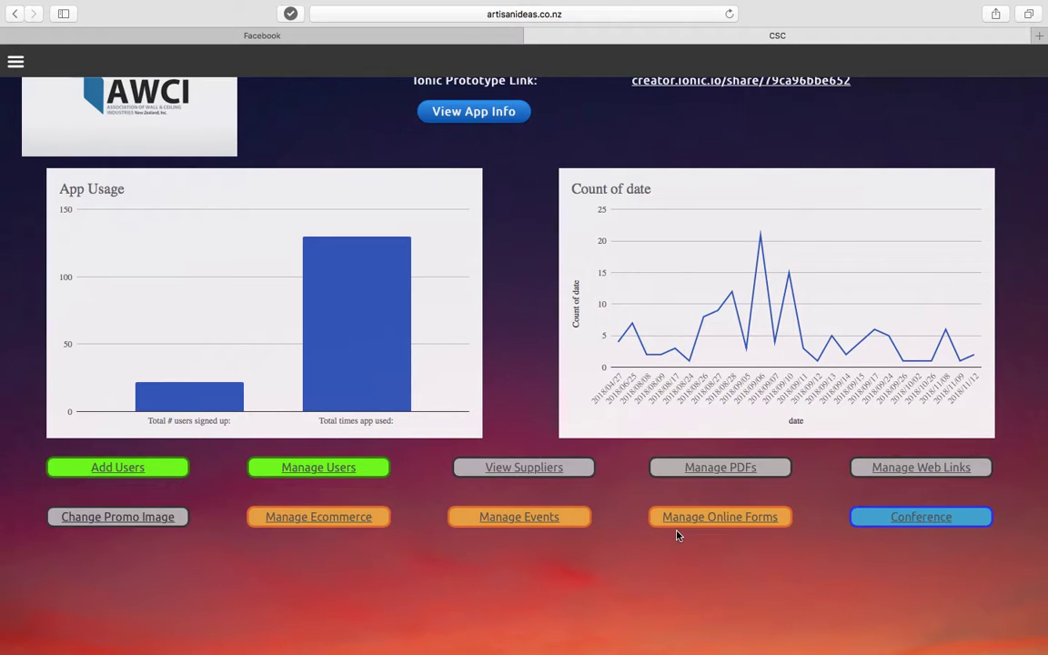
# Step: Scroll back to the top of the AWCI dashboard
pyautogui.scroll(1, 676, 534)
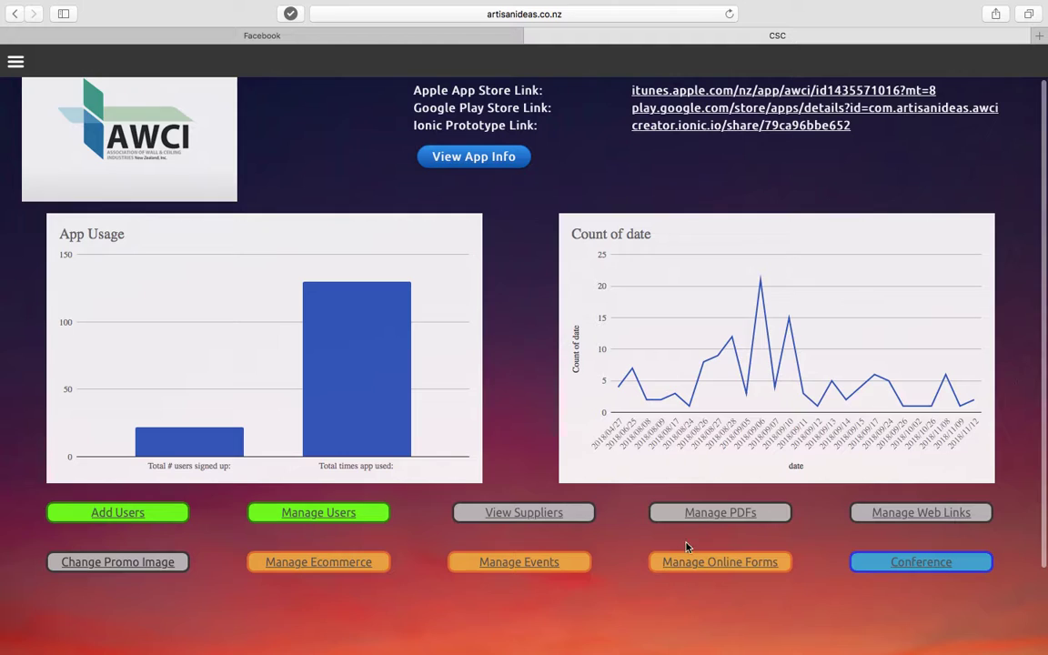